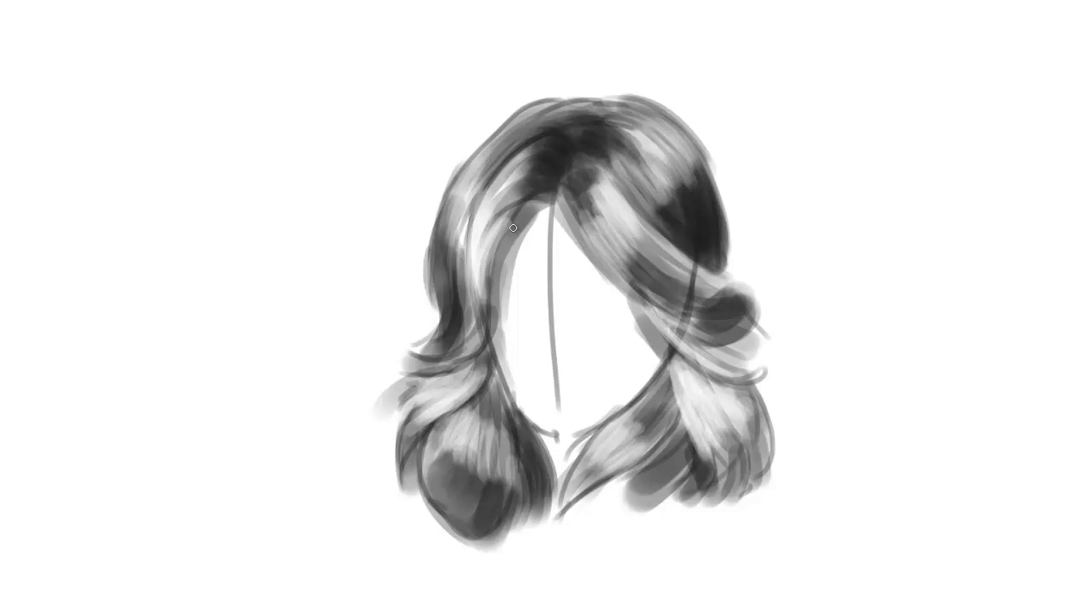
Deepen the root shadow around the hair parting with a darker tone, working down into the left front lock.
{"action": "key", "text": "alt"}
{"action": "left_click", "coordinate": [3, 322]}
{"action": "left_click_drag", "start_coordinate": [443, 373], "coordinate": [447, 384]}
{"action": "left_click", "coordinate": [617, 152]}
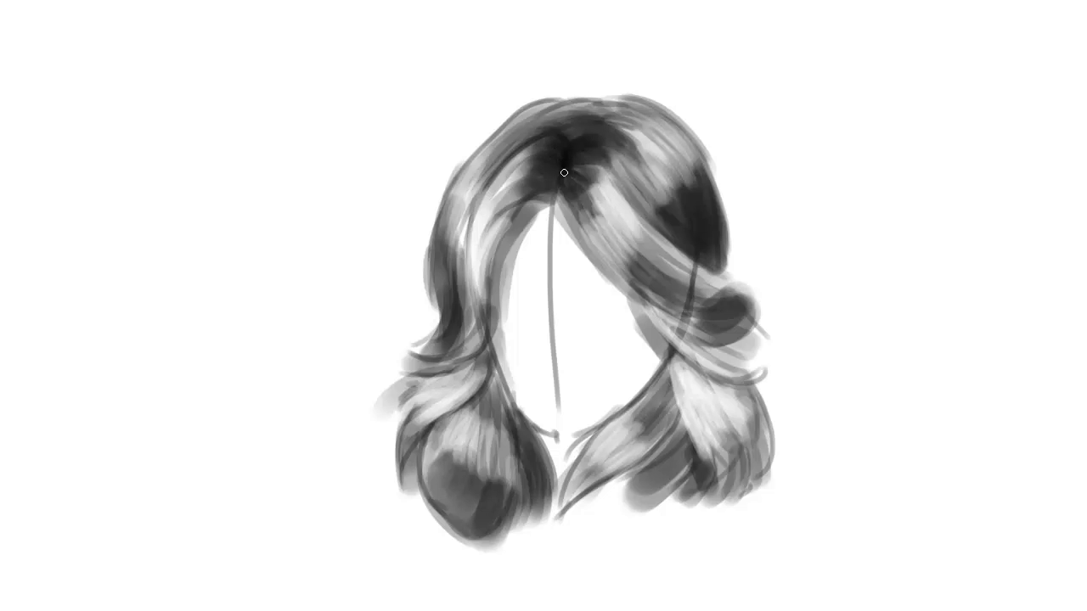
{"action": "mouse_move", "coordinate": [550, 148]}
{"action": "left_mouse_down"}
{"action": "mouse_move", "coordinate": [518, 176]}
{"action": "mouse_move", "coordinate": [559, 165]}
{"action": "mouse_move", "coordinate": [527, 203]}
{"action": "left_mouse_up"}
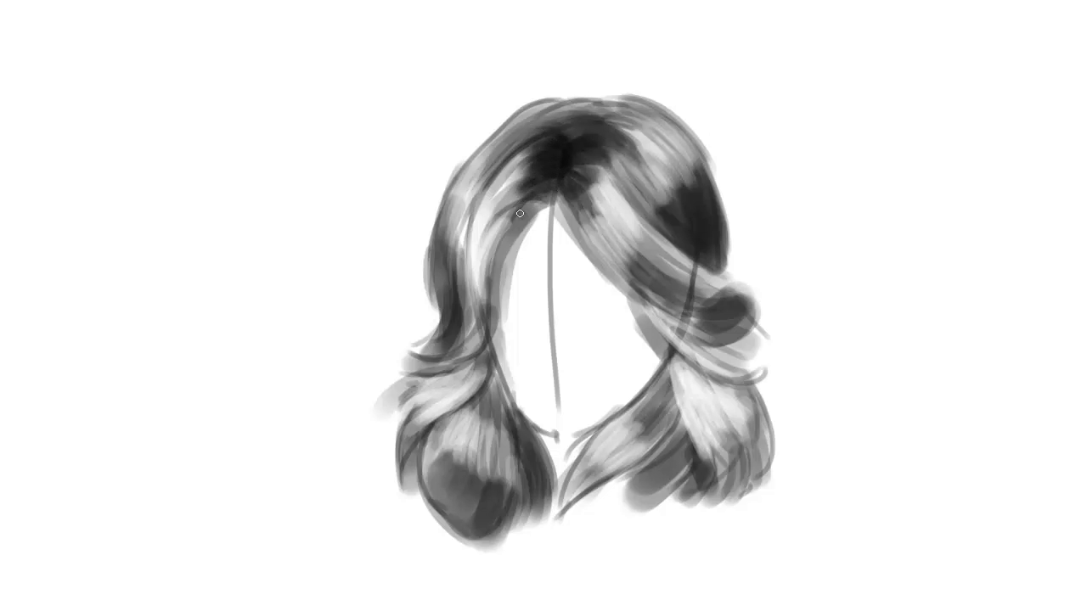
Darken the inner hair edges framing the face, from the parting down both sides.
{"action": "mouse_move", "coordinate": [538, 204]}
{"action": "left_mouse_down"}
{"action": "mouse_move", "coordinate": [495, 247]}
{"action": "mouse_move", "coordinate": [495, 265]}
{"action": "left_mouse_up"}
{"action": "mouse_move", "coordinate": [524, 224]}
{"action": "left_mouse_down"}
{"action": "mouse_move", "coordinate": [495, 285]}
{"action": "mouse_move", "coordinate": [488, 342]}
{"action": "left_mouse_up"}
{"action": "left_click_drag", "start_coordinate": [560, 204], "coordinate": [673, 352]}
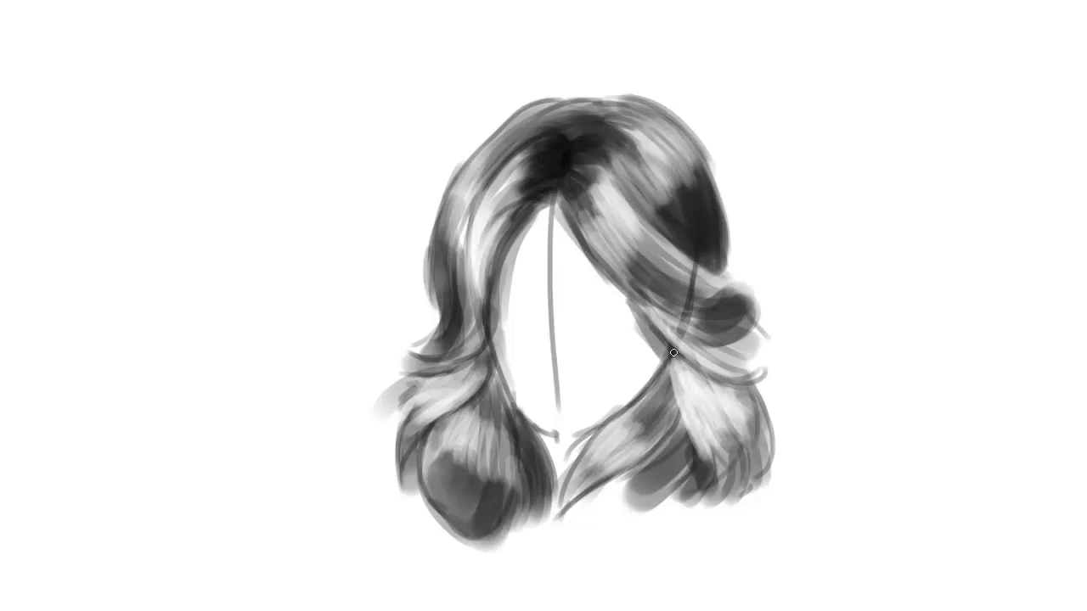
{"action": "left_click_drag", "start_coordinate": [564, 225], "coordinate": [593, 261]}
Shade the outer edge of the crown on the right side and the upper part of the lower-left curl.
{"action": "left_click_drag", "start_coordinate": [659, 111], "coordinate": [683, 132]}
{"action": "mouse_move", "coordinate": [700, 170]}
{"action": "left_mouse_down"}
{"action": "mouse_move", "coordinate": [620, 101]}
{"action": "mouse_move", "coordinate": [682, 144]}
{"action": "mouse_move", "coordinate": [687, 158]}
{"action": "mouse_move", "coordinate": [634, 121]}
{"action": "mouse_move", "coordinate": [697, 176]}
{"action": "mouse_move", "coordinate": [632, 106]}
{"action": "mouse_move", "coordinate": [690, 161]}
{"action": "left_mouse_up"}
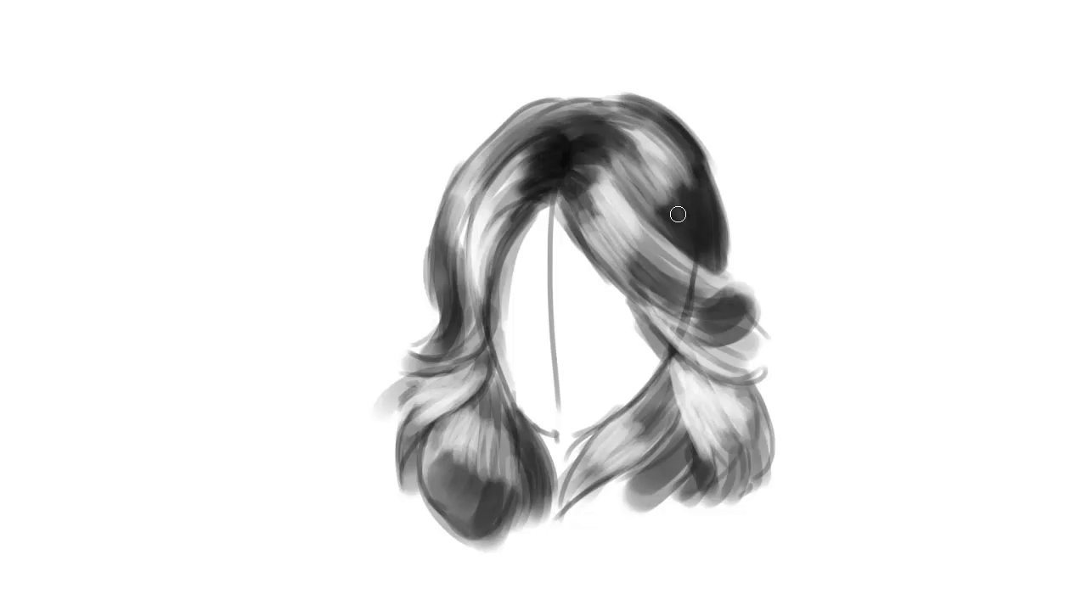
{"action": "left_click_drag", "start_coordinate": [505, 420], "coordinate": [511, 491]}
{"action": "left_click_drag", "start_coordinate": [504, 439], "coordinate": [493, 469]}
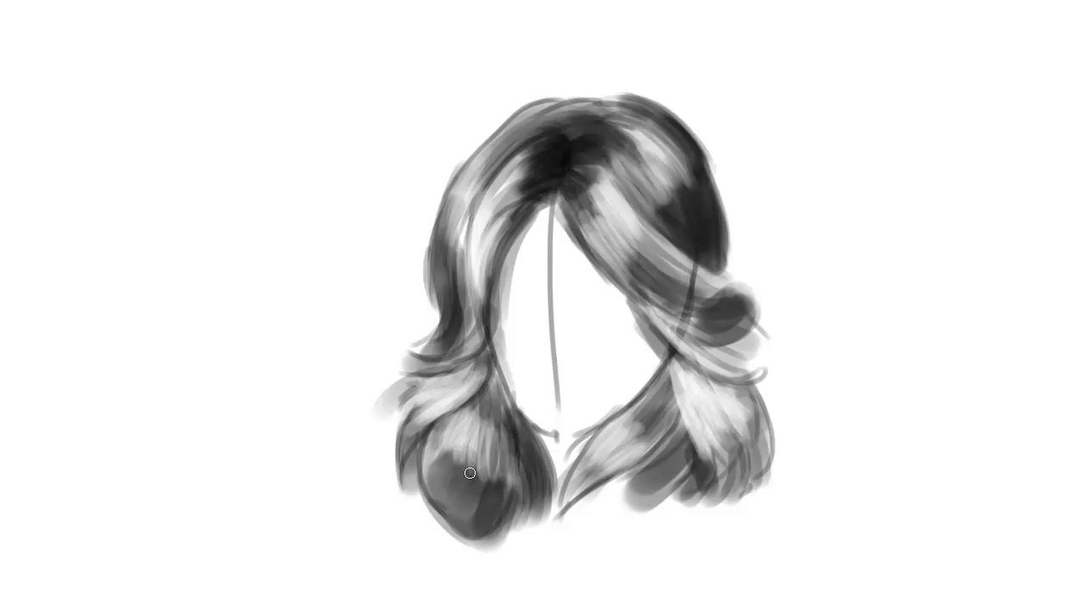
Shade the left front lock with a smaller brush at 0% hardness, using the dark tone sampled from the parting.
{"action": "right_click", "coordinate": [441, 251]}
{"action": "left_click_drag", "start_coordinate": [471, 336], "coordinate": [443, 336]}
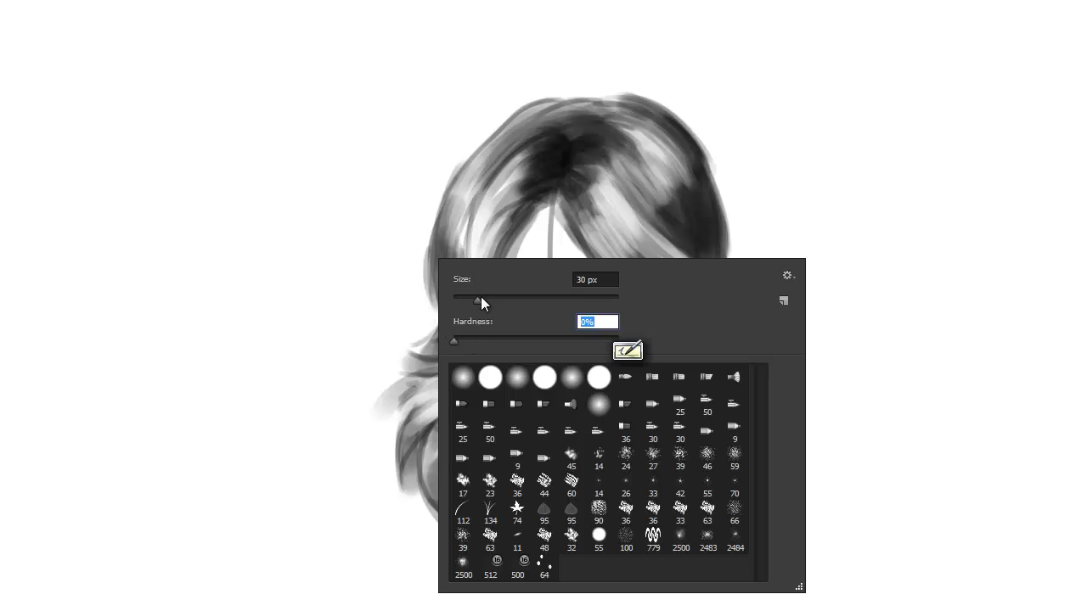
{"action": "left_click_drag", "start_coordinate": [471, 298], "coordinate": [462, 282]}
{"action": "left_click", "coordinate": [410, 205]}
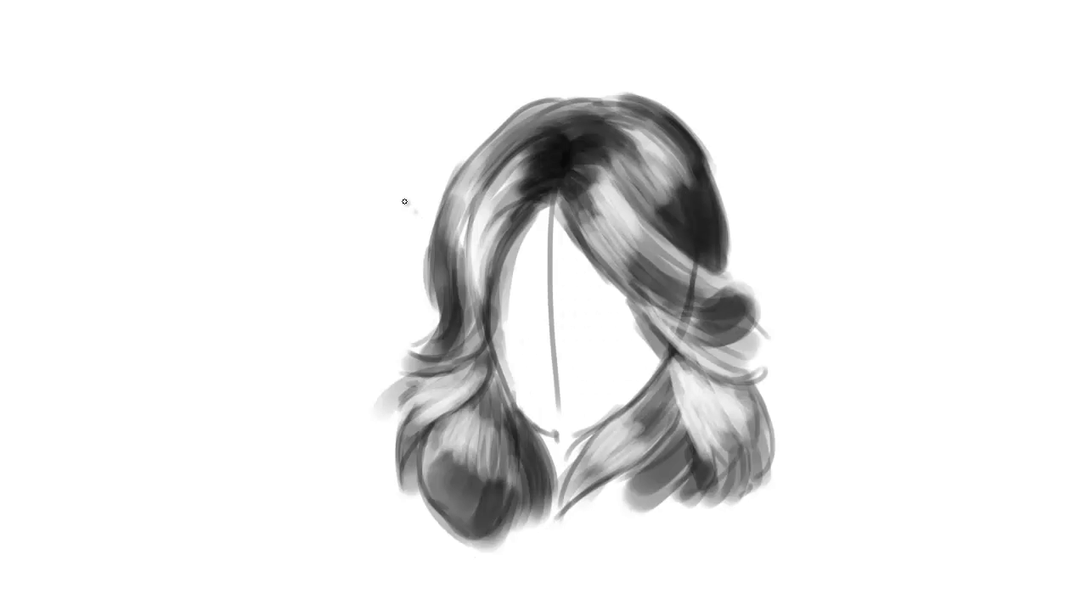
{"action": "left_click", "coordinate": [554, 167], "text": "alt"}
{"action": "left_click_drag", "start_coordinate": [530, 191], "coordinate": [476, 273]}
{"action": "left_click_drag", "start_coordinate": [514, 209], "coordinate": [471, 319]}
{"action": "left_click_drag", "start_coordinate": [512, 182], "coordinate": [475, 254]}
{"action": "left_click_drag", "start_coordinate": [527, 148], "coordinate": [467, 277]}
{"action": "left_click_drag", "start_coordinate": [487, 209], "coordinate": [466, 262]}
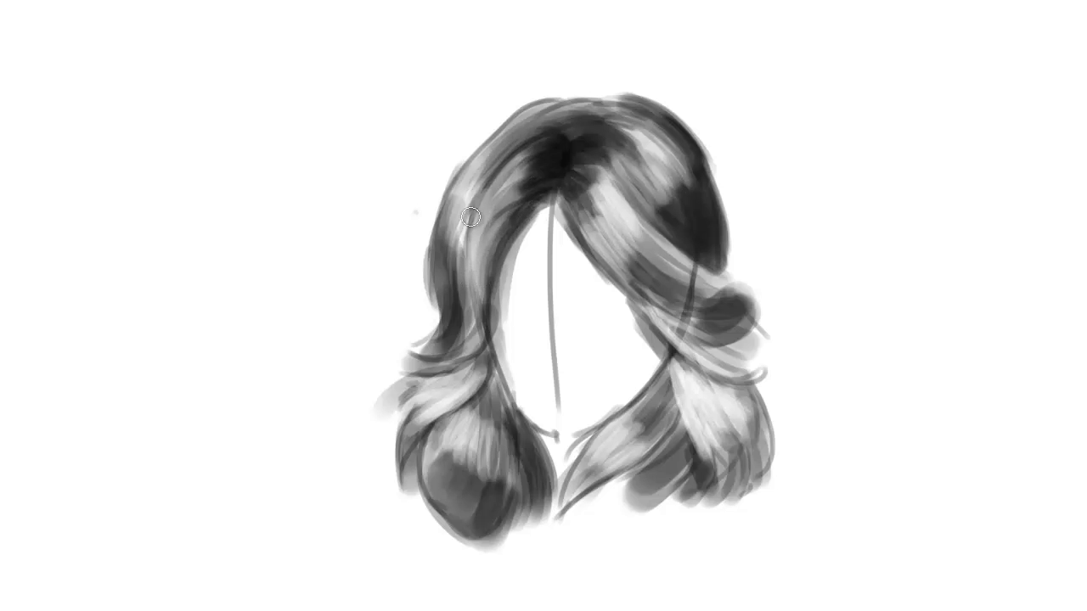
Darken the outer strands on the left side from the crown to the flipped ends, and the lock beneath them.
{"action": "left_click_drag", "start_coordinate": [500, 161], "coordinate": [470, 257]}
{"action": "left_click_drag", "start_coordinate": [474, 197], "coordinate": [460, 331]}
{"action": "left_click_drag", "start_coordinate": [480, 175], "coordinate": [448, 310]}
{"action": "mouse_move", "coordinate": [457, 217]}
{"action": "left_mouse_down"}
{"action": "mouse_move", "coordinate": [420, 349]}
{"action": "mouse_move", "coordinate": [443, 254]}
{"action": "left_mouse_up"}
{"action": "left_click_drag", "start_coordinate": [456, 174], "coordinate": [459, 281]}
{"action": "left_click_drag", "start_coordinate": [450, 205], "coordinate": [441, 352]}
{"action": "mouse_move", "coordinate": [455, 300]}
{"action": "left_mouse_down"}
{"action": "mouse_move", "coordinate": [420, 355]}
{"action": "mouse_move", "coordinate": [467, 362]}
{"action": "mouse_move", "coordinate": [482, 346]}
{"action": "mouse_move", "coordinate": [454, 360]}
{"action": "mouse_move", "coordinate": [474, 340]}
{"action": "mouse_move", "coordinate": [462, 342]}
{"action": "mouse_move", "coordinate": [426, 374]}
{"action": "mouse_move", "coordinate": [477, 356]}
{"action": "mouse_move", "coordinate": [445, 409]}
{"action": "left_mouse_up"}
{"action": "left_click_drag", "start_coordinate": [484, 375], "coordinate": [426, 423]}
{"action": "mouse_move", "coordinate": [478, 400]}
{"action": "left_mouse_down"}
{"action": "mouse_move", "coordinate": [432, 450]}
{"action": "mouse_move", "coordinate": [500, 394]}
{"action": "mouse_move", "coordinate": [507, 467]}
{"action": "mouse_move", "coordinate": [480, 529]}
{"action": "mouse_move", "coordinate": [435, 515]}
{"action": "mouse_move", "coordinate": [412, 463]}
{"action": "left_mouse_up"}
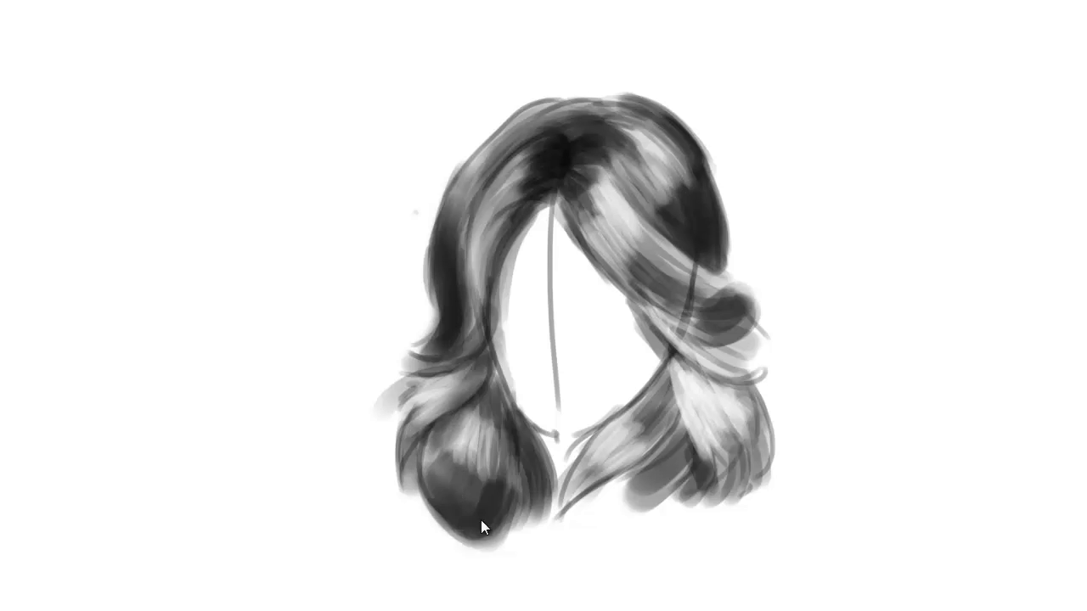
Deepen the shadows in the lower curls, the right side and along the top outline of the crown.
{"action": "mouse_move", "coordinate": [536, 467]}
{"action": "left_mouse_down"}
{"action": "mouse_move", "coordinate": [522, 432]}
{"action": "mouse_move", "coordinate": [559, 484]}
{"action": "mouse_move", "coordinate": [545, 440]}
{"action": "left_mouse_up"}
{"action": "mouse_move", "coordinate": [668, 372]}
{"action": "left_mouse_down"}
{"action": "mouse_move", "coordinate": [641, 415]}
{"action": "mouse_move", "coordinate": [670, 360]}
{"action": "mouse_move", "coordinate": [646, 403]}
{"action": "mouse_move", "coordinate": [676, 428]}
{"action": "mouse_move", "coordinate": [669, 402]}
{"action": "mouse_move", "coordinate": [682, 504]}
{"action": "mouse_move", "coordinate": [673, 451]}
{"action": "mouse_move", "coordinate": [672, 486]}
{"action": "mouse_move", "coordinate": [694, 465]}
{"action": "left_mouse_up"}
{"action": "mouse_move", "coordinate": [647, 282]}
{"action": "left_mouse_down"}
{"action": "mouse_move", "coordinate": [610, 256]}
{"action": "mouse_move", "coordinate": [673, 308]}
{"action": "mouse_move", "coordinate": [725, 329]}
{"action": "mouse_move", "coordinate": [676, 294]}
{"action": "mouse_move", "coordinate": [746, 319]}
{"action": "mouse_move", "coordinate": [672, 262]}
{"action": "mouse_move", "coordinate": [719, 283]}
{"action": "mouse_move", "coordinate": [665, 256]}
{"action": "mouse_move", "coordinate": [720, 289]}
{"action": "mouse_move", "coordinate": [681, 225]}
{"action": "mouse_move", "coordinate": [706, 260]}
{"action": "mouse_move", "coordinate": [689, 243]}
{"action": "mouse_move", "coordinate": [692, 216]}
{"action": "mouse_move", "coordinate": [717, 240]}
{"action": "mouse_move", "coordinate": [699, 196]}
{"action": "left_mouse_up"}
{"action": "mouse_move", "coordinate": [672, 126]}
{"action": "left_mouse_down"}
{"action": "mouse_move", "coordinate": [592, 107]}
{"action": "mouse_move", "coordinate": [526, 115]}
{"action": "mouse_move", "coordinate": [614, 107]}
{"action": "mouse_move", "coordinate": [486, 149]}
{"action": "mouse_move", "coordinate": [468, 223]}
{"action": "mouse_move", "coordinate": [484, 145]}
{"action": "mouse_move", "coordinate": [444, 213]}
{"action": "mouse_move", "coordinate": [454, 165]}
{"action": "left_mouse_up"}
{"action": "left_click_drag", "start_coordinate": [701, 168], "coordinate": [710, 198]}
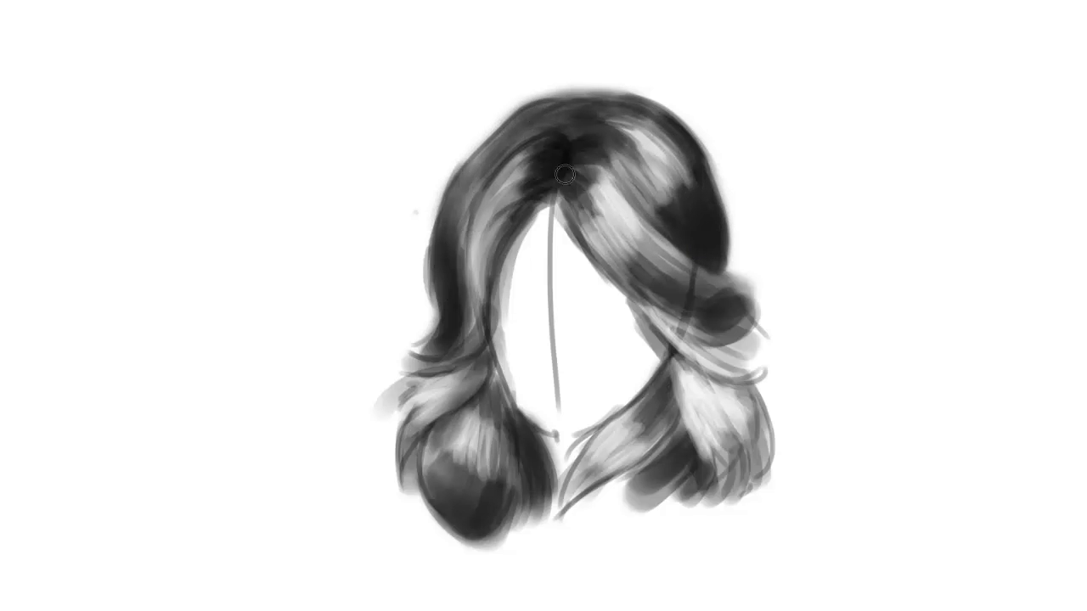
Blend the swept lock on the right side with sampled greys, painting over the sketch line that crosses it.
{"action": "left_click", "coordinate": [686, 252], "text": "alt"}
{"action": "mouse_move", "coordinate": [720, 290]}
{"action": "left_mouse_down"}
{"action": "mouse_move", "coordinate": [691, 277]}
{"action": "mouse_move", "coordinate": [661, 287]}
{"action": "mouse_move", "coordinate": [683, 305]}
{"action": "mouse_move", "coordinate": [640, 276]}
{"action": "mouse_move", "coordinate": [710, 331]}
{"action": "mouse_move", "coordinate": [646, 291]}
{"action": "left_mouse_up"}
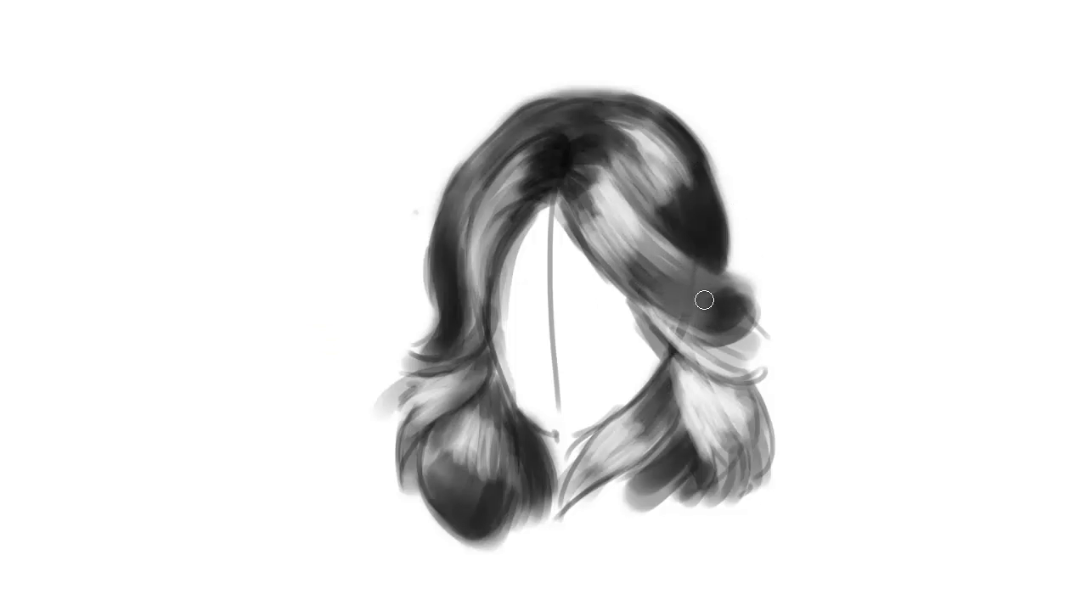
{"action": "left_click", "coordinate": [697, 331], "text": "alt"}
{"action": "left_click_drag", "start_coordinate": [698, 348], "coordinate": [641, 291]}
{"action": "left_click", "coordinate": [669, 292], "text": "alt"}
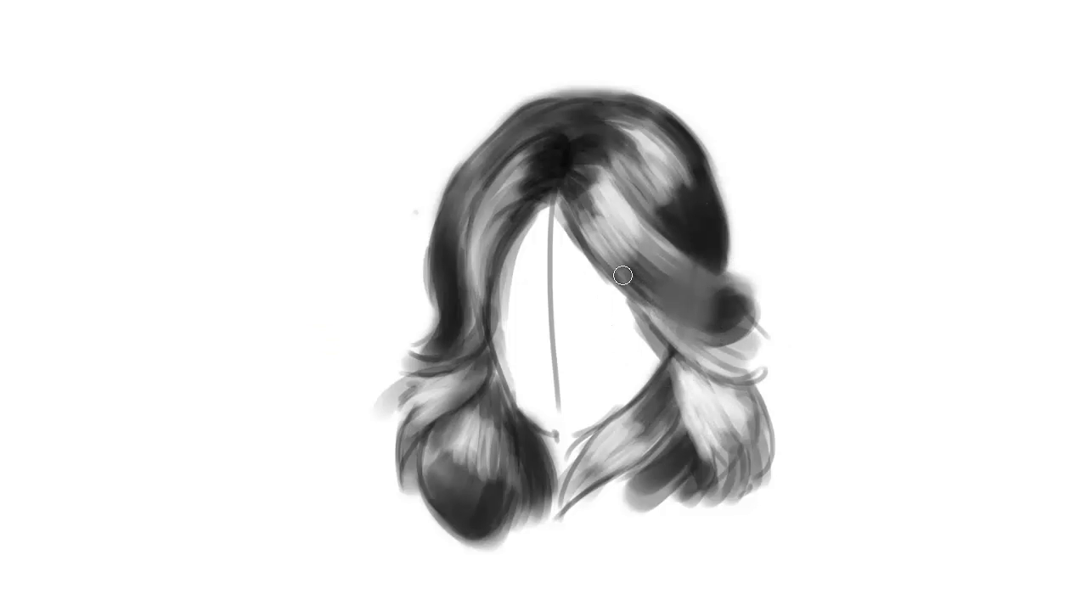
Tone down the highlights in the left front lock and the lower-left curl.
{"action": "left_click_drag", "start_coordinate": [482, 323], "coordinate": [481, 283]}
{"action": "left_click_drag", "start_coordinate": [492, 232], "coordinate": [481, 263]}
{"action": "mouse_move", "coordinate": [491, 431]}
{"action": "left_mouse_down"}
{"action": "mouse_move", "coordinate": [480, 403]}
{"action": "mouse_move", "coordinate": [451, 413]}
{"action": "left_mouse_up"}
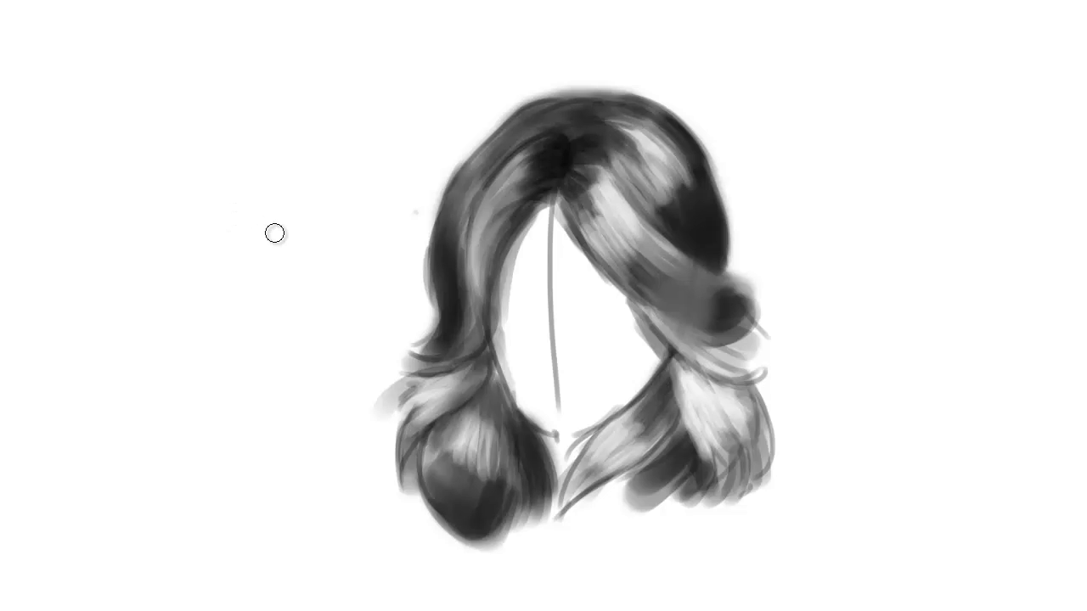
Set the brush hardness to 100% and dab three separate black dots in the empty area left of the hair.
{"action": "left_click_drag", "start_coordinate": [217, 209], "coordinate": [214, 211]}
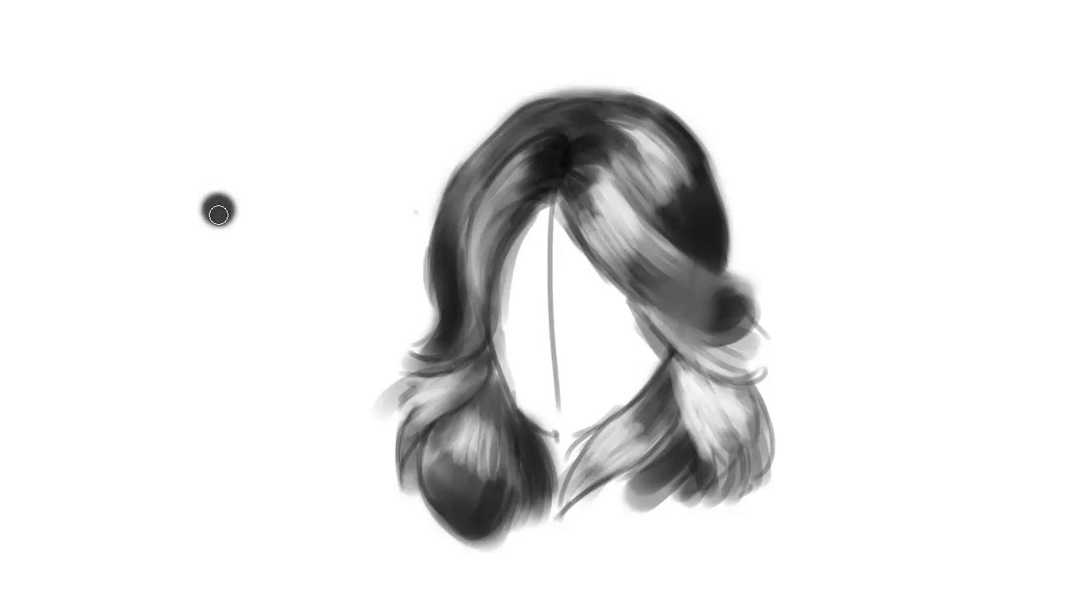
{"action": "key", "text": "ctrl+z"}
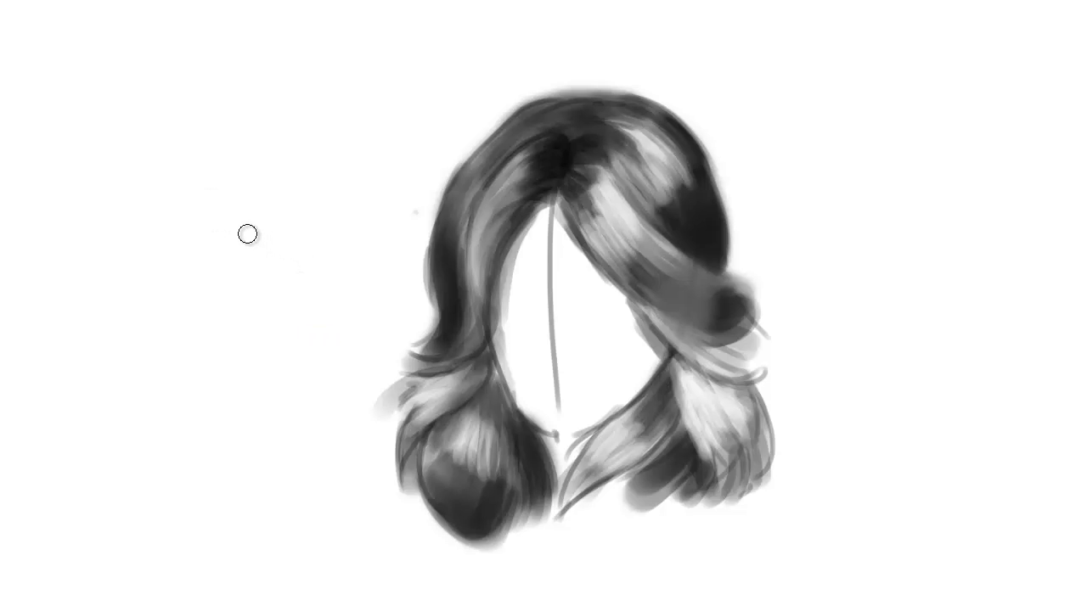
{"action": "right_click", "coordinate": [263, 226]}
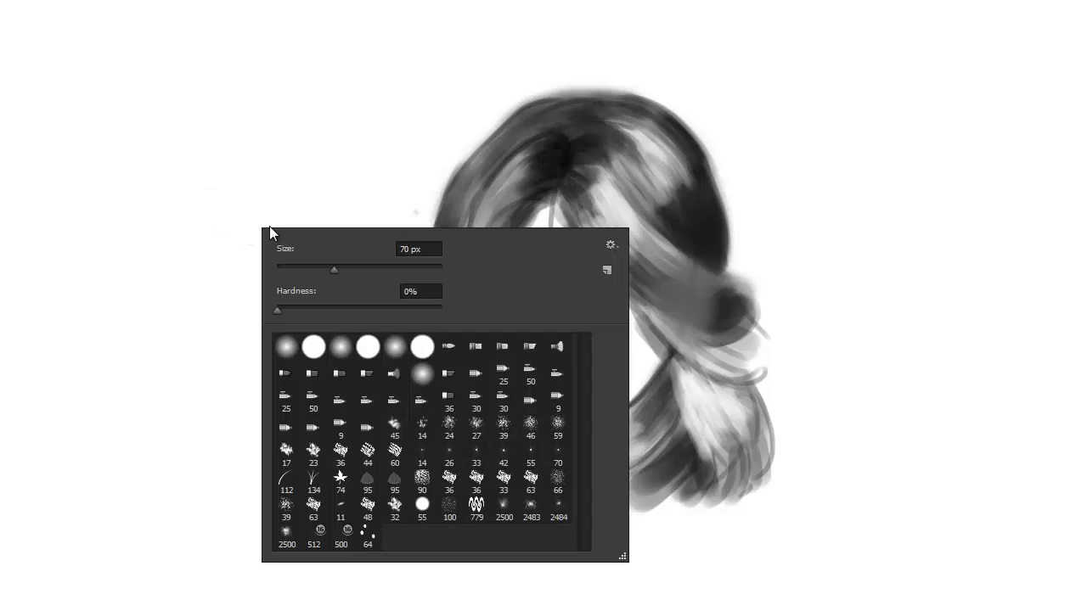
{"action": "left_click_drag", "start_coordinate": [321, 308], "coordinate": [456, 311]}
{"action": "left_click", "coordinate": [229, 199]}
{"action": "left_click", "coordinate": [227, 198]}
{"action": "left_click", "coordinate": [227, 198]}
{"action": "left_click", "coordinate": [226, 198]}
{"action": "left_click", "coordinate": [225, 197]}
{"action": "left_click", "coordinate": [276, 277]}
{"action": "left_click", "coordinate": [276, 277]}
{"action": "left_click", "coordinate": [275, 277]}
{"action": "left_click", "coordinate": [201, 264]}
{"action": "left_click", "coordinate": [200, 265]}
{"action": "left_click", "coordinate": [199, 258]}
{"action": "left_click", "coordinate": [198, 258]}
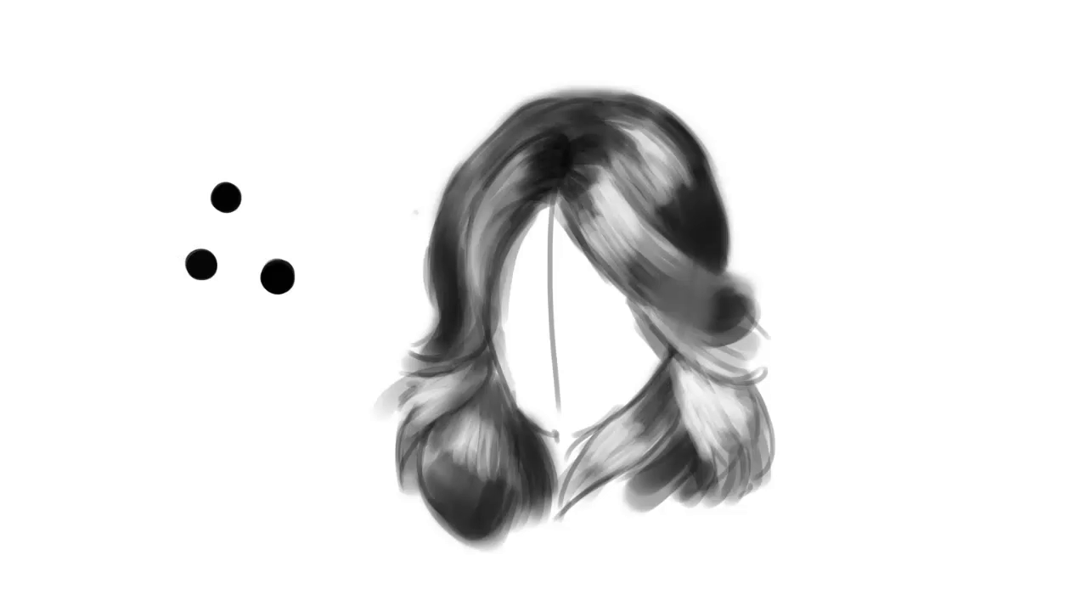
Select the area around the three dots and define it as a brush preset named Sampled Brush 2.
{"action": "left_click_drag", "start_coordinate": [138, 150], "coordinate": [346, 329]}
{"action": "left_click", "coordinate": [0, 0]}
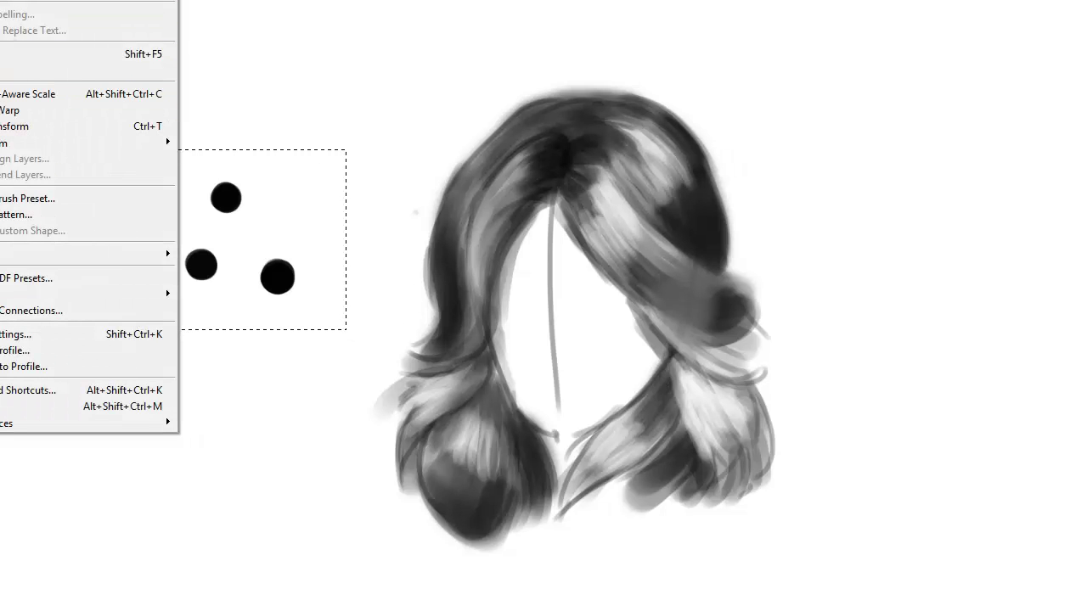
{"action": "left_click", "coordinate": [8, 198]}
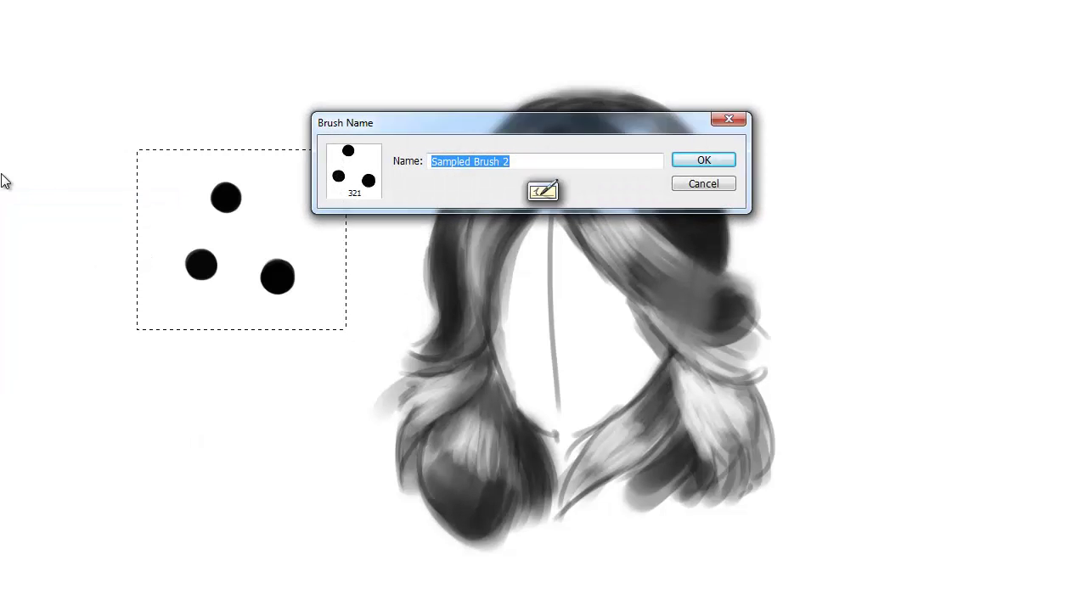
{"action": "left_click", "coordinate": [703, 161]}
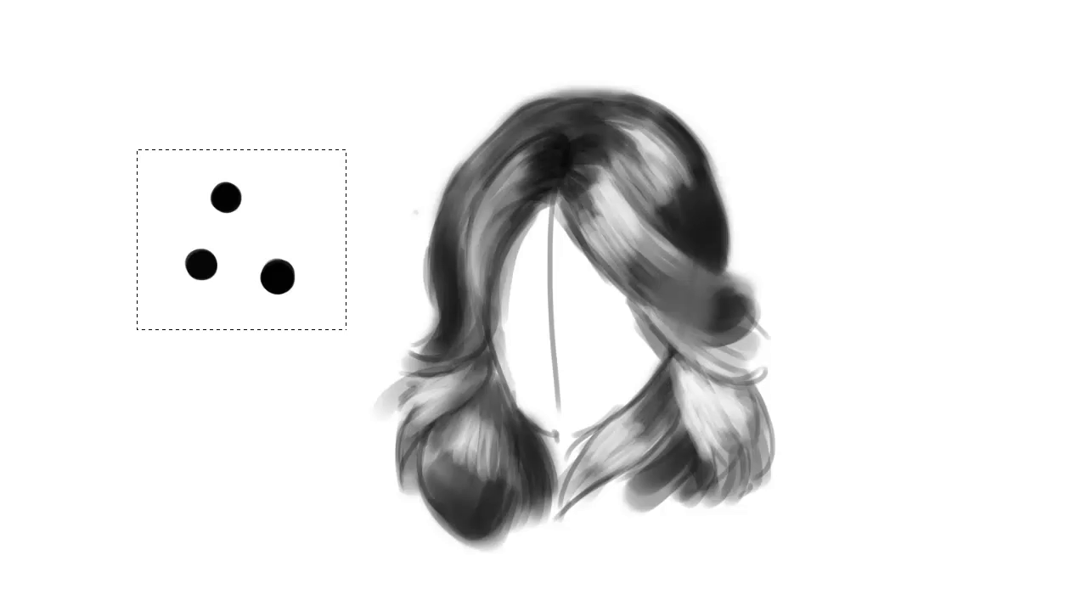
Choose the 321 px three-dot brush tip in the brush settings and set its spacing to 5%.
{"action": "key", "text": "F5"}
{"action": "left_click_drag", "start_coordinate": [991, 2], "coordinate": [885, 30]}
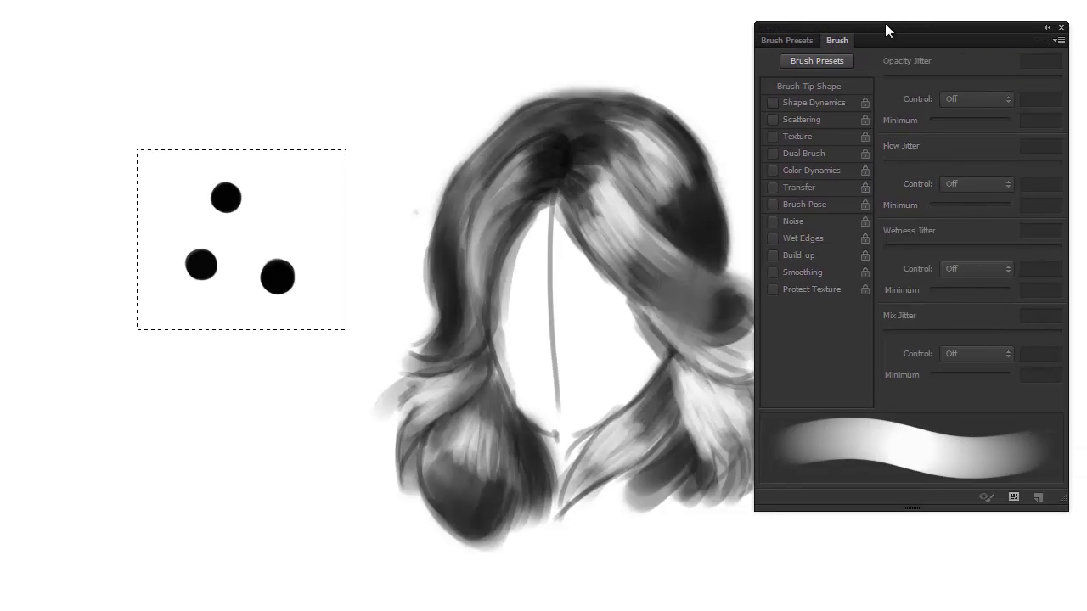
{"action": "right_click", "coordinate": [532, 184]}
{"action": "left_click", "coordinate": [531, 75]}
{"action": "left_click", "coordinate": [796, 87]}
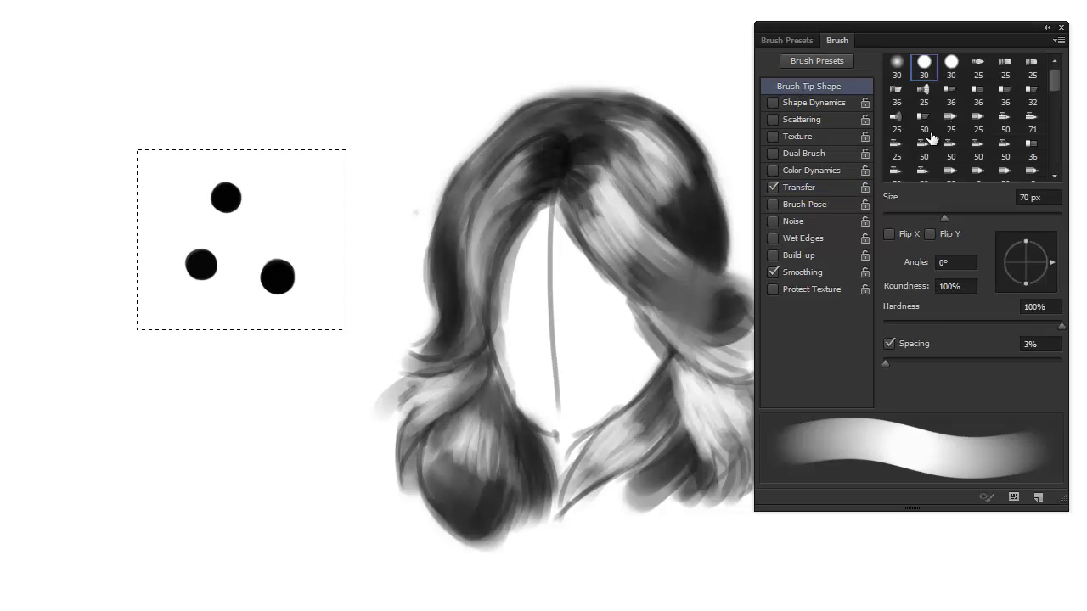
{"action": "mouse_move", "coordinate": [1057, 81]}
{"action": "left_mouse_down"}
{"action": "mouse_move", "coordinate": [1058, 163]}
{"action": "mouse_move", "coordinate": [1052, 124]}
{"action": "left_mouse_up"}
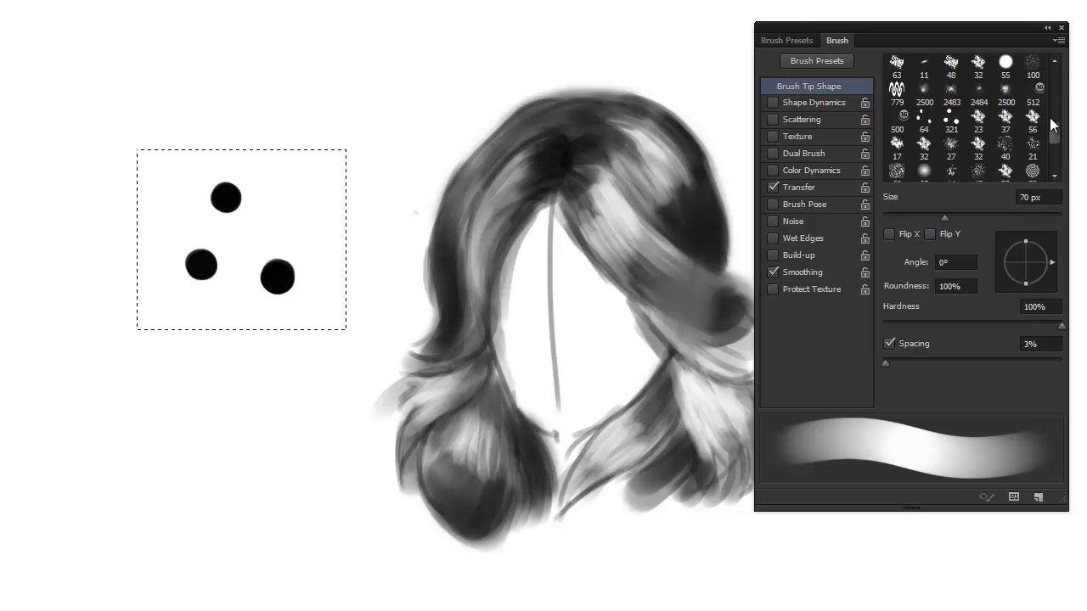
{"action": "left_click", "coordinate": [949, 121]}
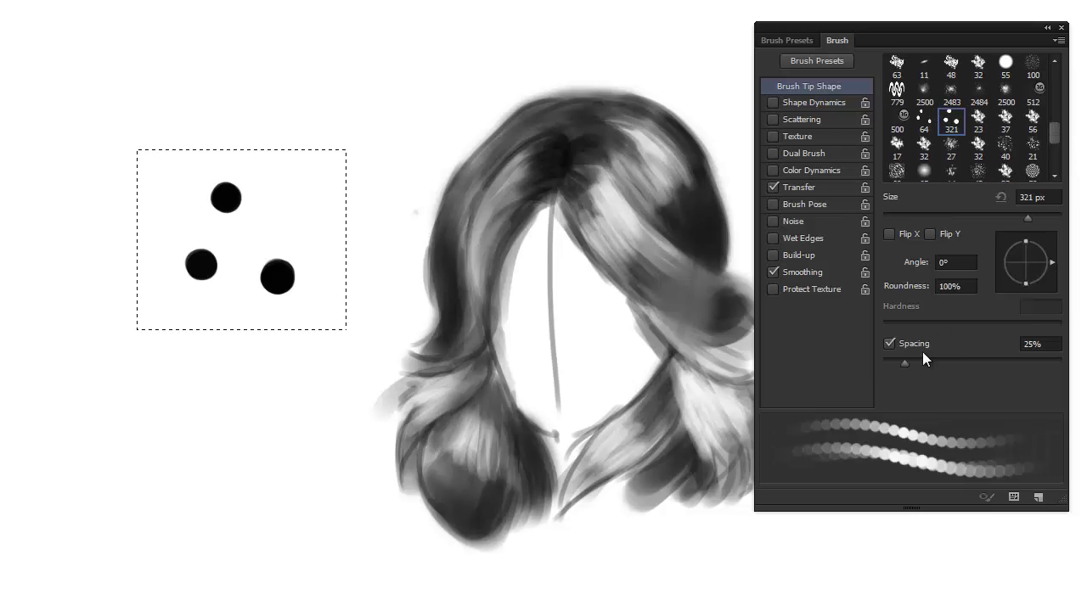
{"action": "left_click_drag", "start_coordinate": [902, 364], "coordinate": [889, 364]}
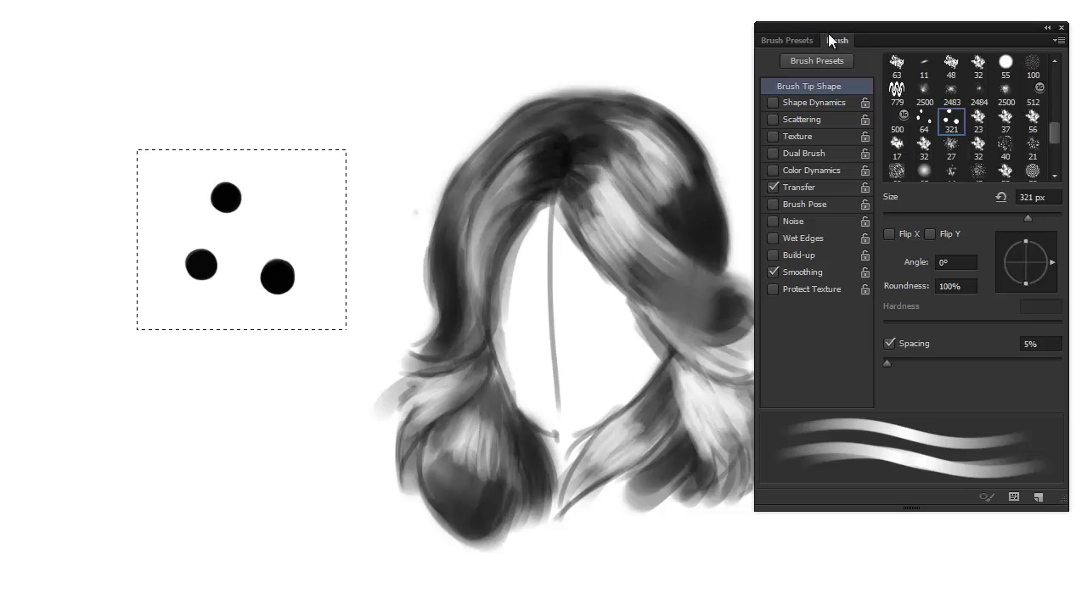
{"action": "mouse_move", "coordinate": [862, 31]}
{"action": "left_mouse_down"}
{"action": "mouse_move", "coordinate": [1053, 98]}
{"action": "mouse_move", "coordinate": [1086, 46]}
{"action": "mouse_move", "coordinate": [1086, 57]}
{"action": "left_mouse_up"}
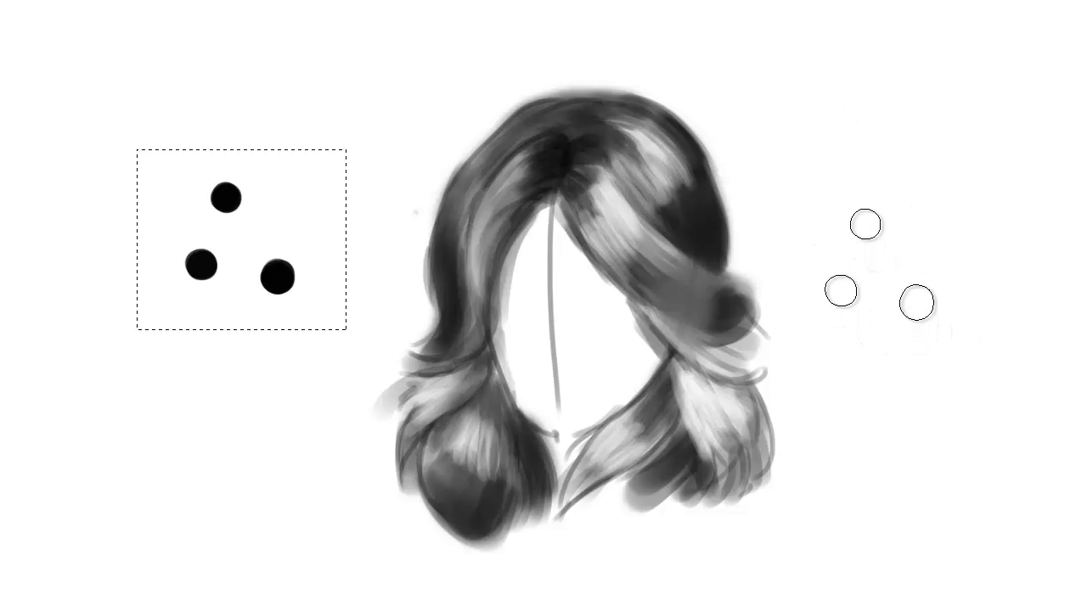
Clear the selection to test the three-dot brush beside the hair, and set the brush size to 11 px.
{"action": "key", "text": "ctrl+d"}
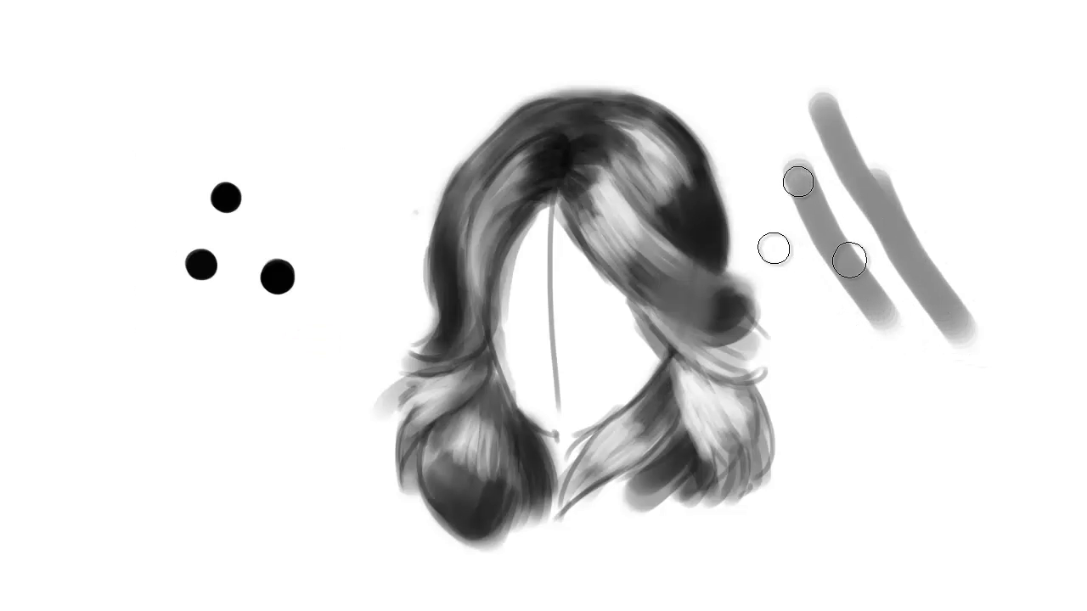
{"action": "right_click", "coordinate": [853, 233]}
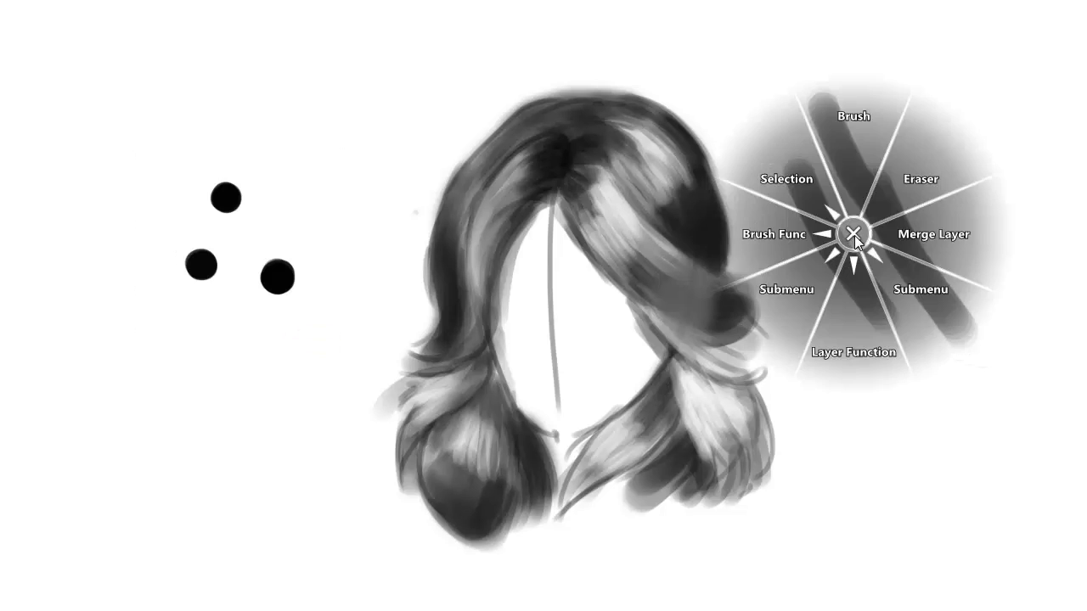
{"action": "left_click", "coordinate": [854, 235]}
{"action": "right_click", "coordinate": [855, 234]}
{"action": "left_click_drag", "start_coordinate": [917, 268], "coordinate": [895, 268]}
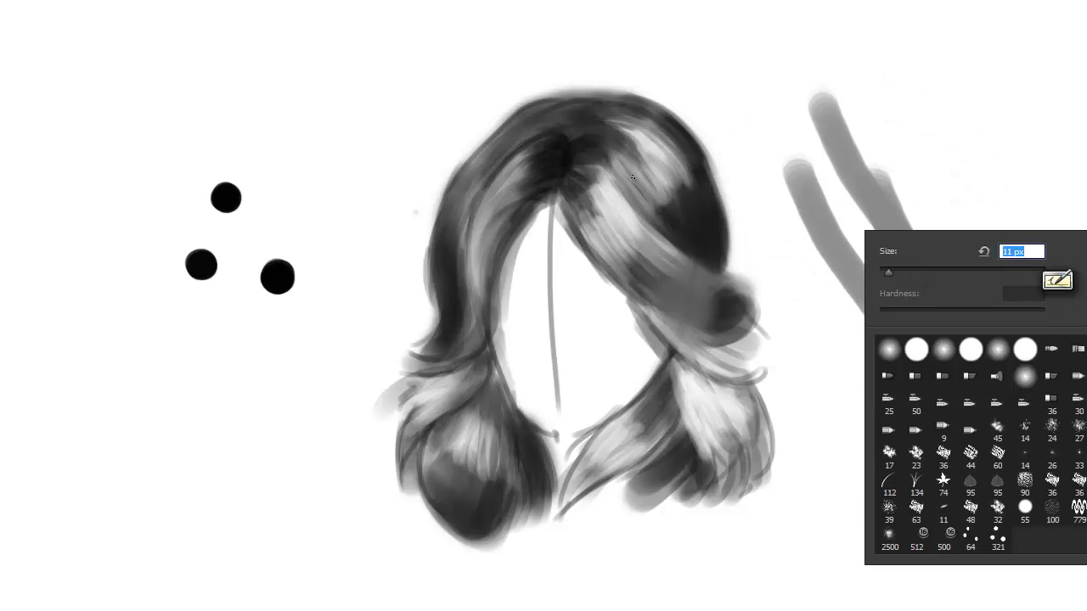
Paint fine dark strands with the three-dot brush along the highlighted front lock right of the parting.
{"action": "left_click", "coordinate": [597, 167]}
{"action": "left_click_drag", "start_coordinate": [599, 172], "coordinate": [639, 231]}
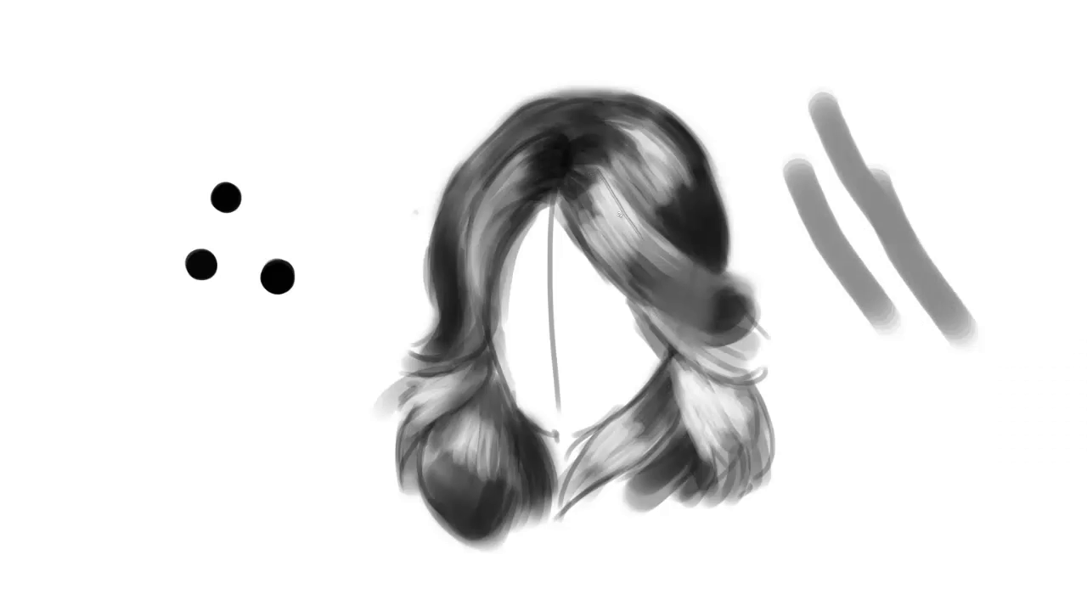
{"action": "left_click_drag", "start_coordinate": [595, 185], "coordinate": [644, 262]}
{"action": "left_click_drag", "start_coordinate": [598, 216], "coordinate": [632, 262]}
{"action": "mouse_move", "coordinate": [580, 227]}
{"action": "left_mouse_down"}
{"action": "mouse_move", "coordinate": [623, 282]}
{"action": "mouse_move", "coordinate": [628, 271]}
{"action": "left_mouse_up"}
{"action": "left_click_drag", "start_coordinate": [583, 202], "coordinate": [637, 265]}
{"action": "left_click_drag", "start_coordinate": [600, 221], "coordinate": [647, 259]}
{"action": "mouse_move", "coordinate": [594, 186]}
{"action": "left_mouse_down"}
{"action": "mouse_move", "coordinate": [656, 255]}
{"action": "mouse_move", "coordinate": [630, 218]}
{"action": "mouse_move", "coordinate": [654, 244]}
{"action": "left_mouse_up"}
{"action": "left_click_drag", "start_coordinate": [603, 175], "coordinate": [673, 258]}
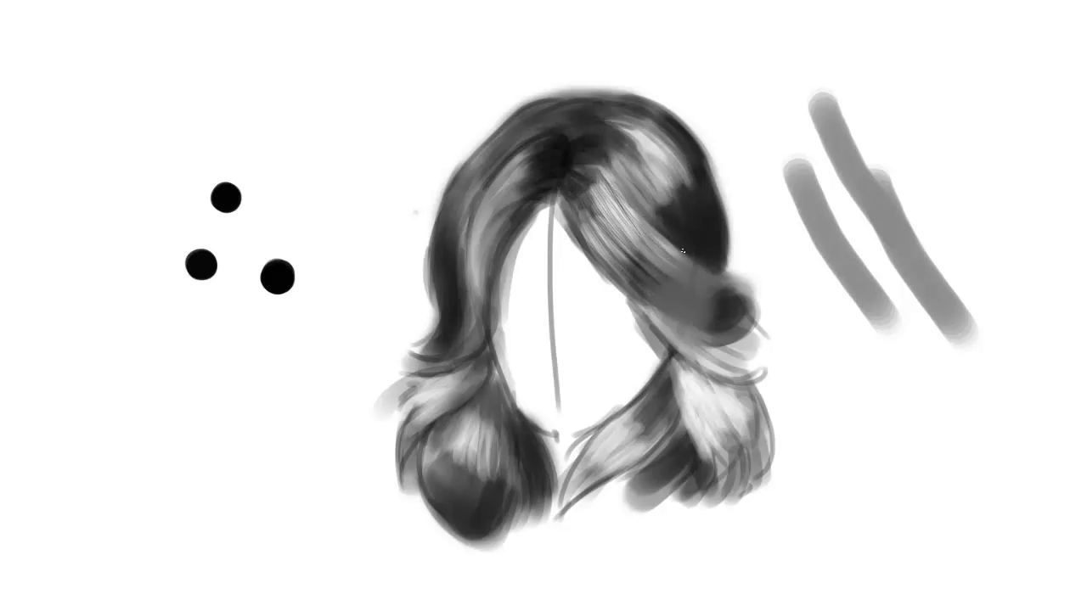